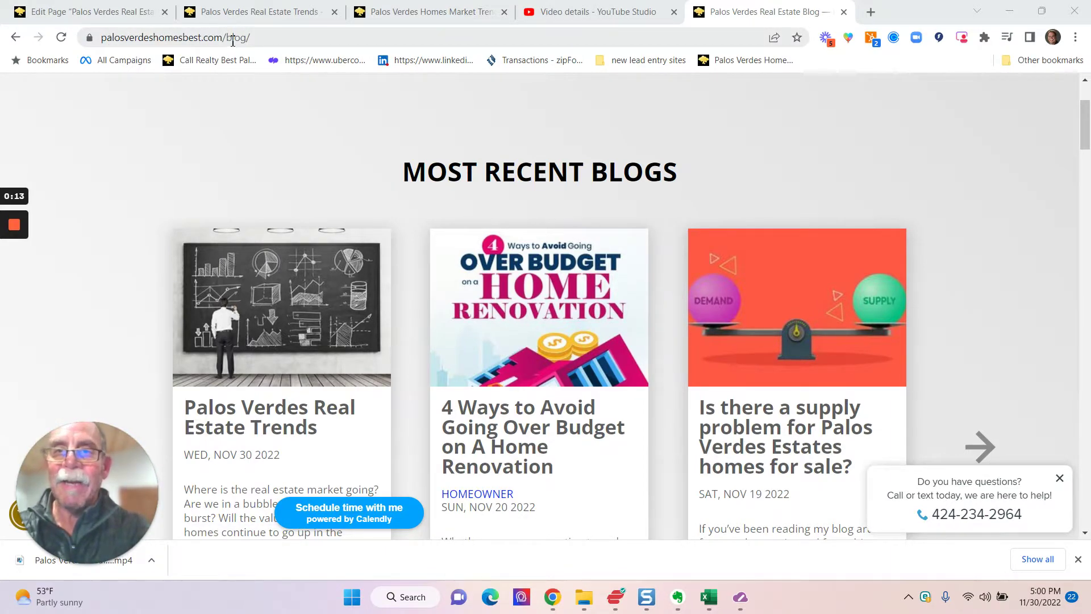
Open the 'Palos Verdes Real Estate Trends' post from its card on the Call Realty blog page.
{"action": "left_click", "coordinate": [271, 348]}
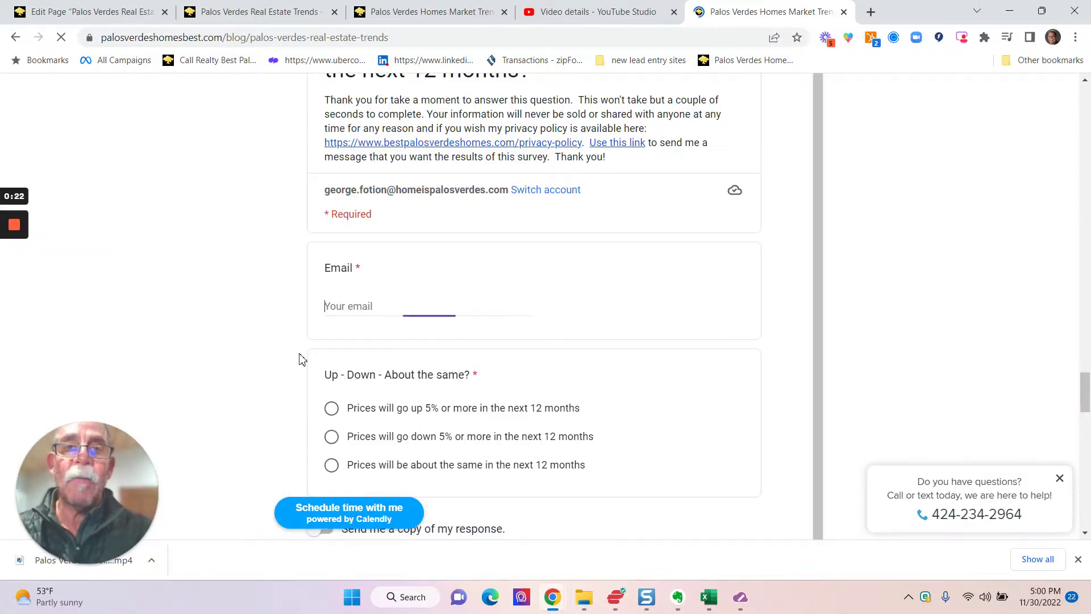
{"action": "scroll", "coordinate": [973, 370], "scroll_direction": "up", "scroll_amount": 10}
{"action": "scroll", "coordinate": [972, 369], "scroll_direction": "up", "scroll_amount": 10}
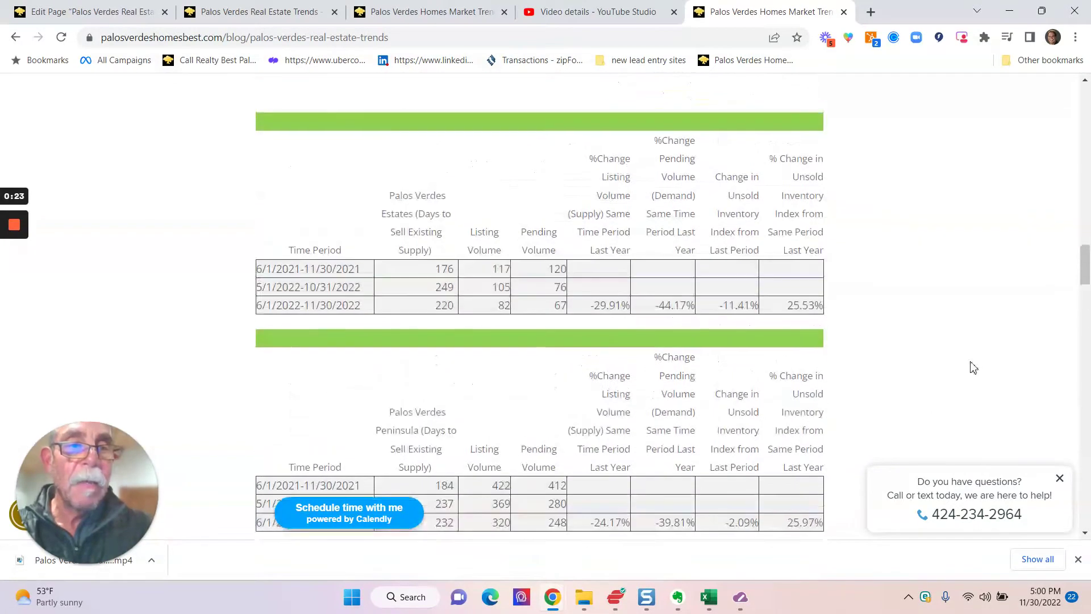
{"action": "scroll", "coordinate": [973, 370], "scroll_direction": "up", "scroll_amount": 10}
{"action": "scroll", "coordinate": [973, 369], "scroll_direction": "up", "scroll_amount": 8}
{"action": "scroll", "coordinate": [972, 370], "scroll_direction": "up", "scroll_amount": 4}
{"action": "scroll", "coordinate": [965, 376], "scroll_direction": "down", "scroll_amount": 2}
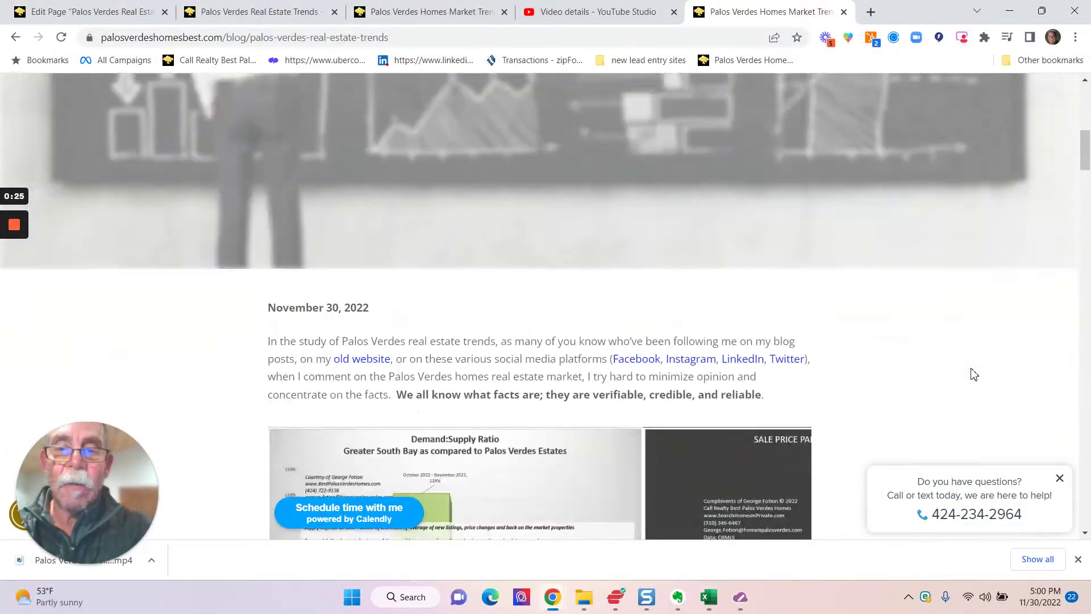
{"action": "scroll", "coordinate": [966, 376], "scroll_direction": "down", "scroll_amount": 3}
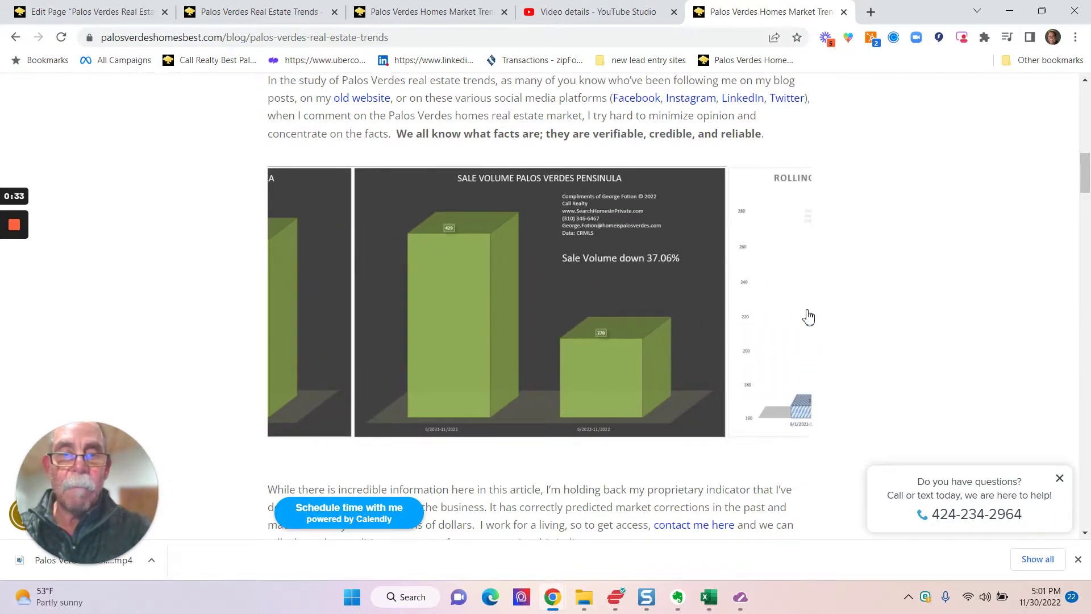
{"action": "scroll", "coordinate": [817, 332], "scroll_direction": "down", "scroll_amount": 10}
{"action": "scroll", "coordinate": [817, 358], "scroll_direction": "down", "scroll_amount": 5}
{"action": "scroll", "coordinate": [817, 383], "scroll_direction": "down", "scroll_amount": 4}
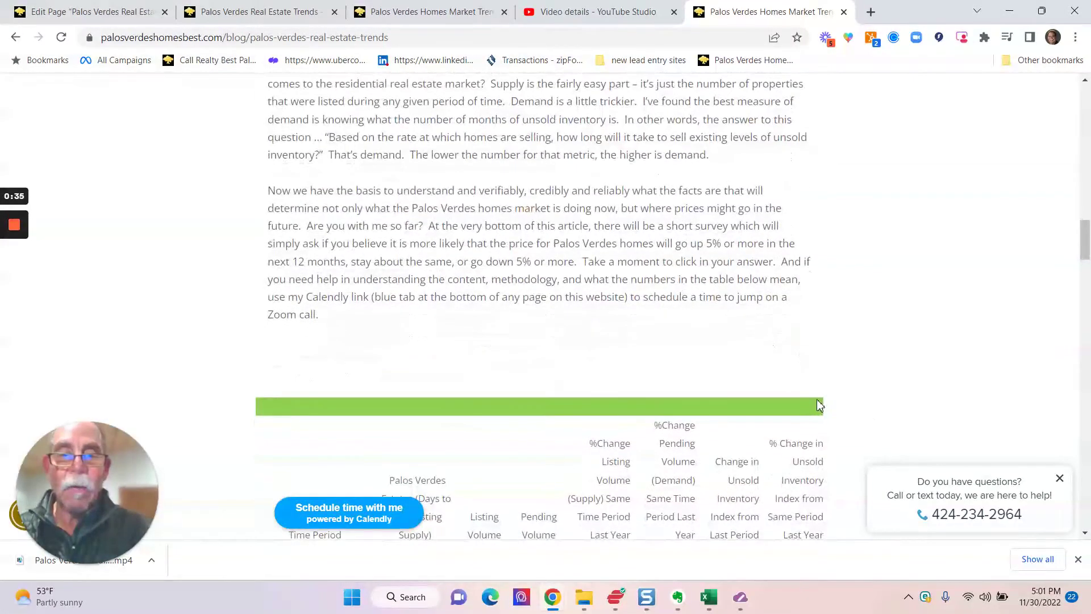
{"action": "scroll", "coordinate": [817, 399], "scroll_direction": "down", "scroll_amount": 4}
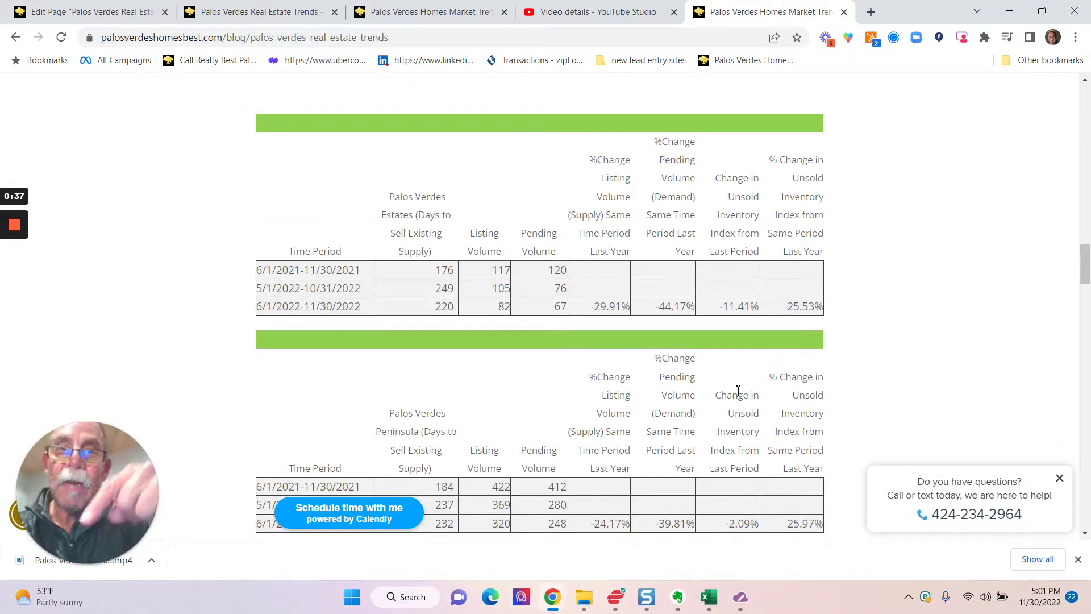
{"action": "scroll", "coordinate": [567, 350], "scroll_direction": "down", "scroll_amount": 1}
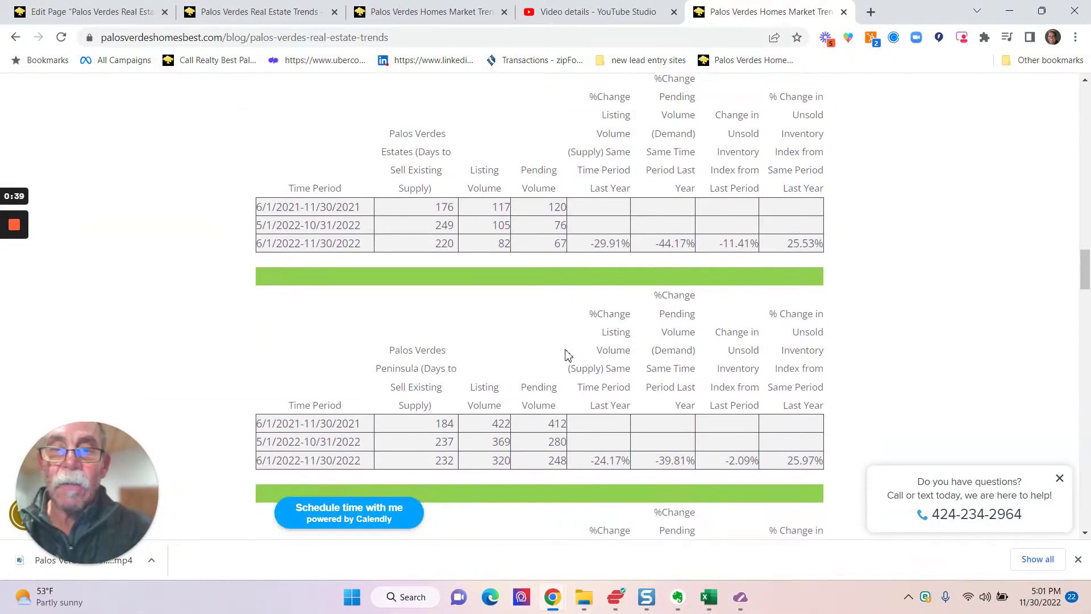
{"action": "scroll", "coordinate": [567, 353], "scroll_direction": "down", "scroll_amount": 3}
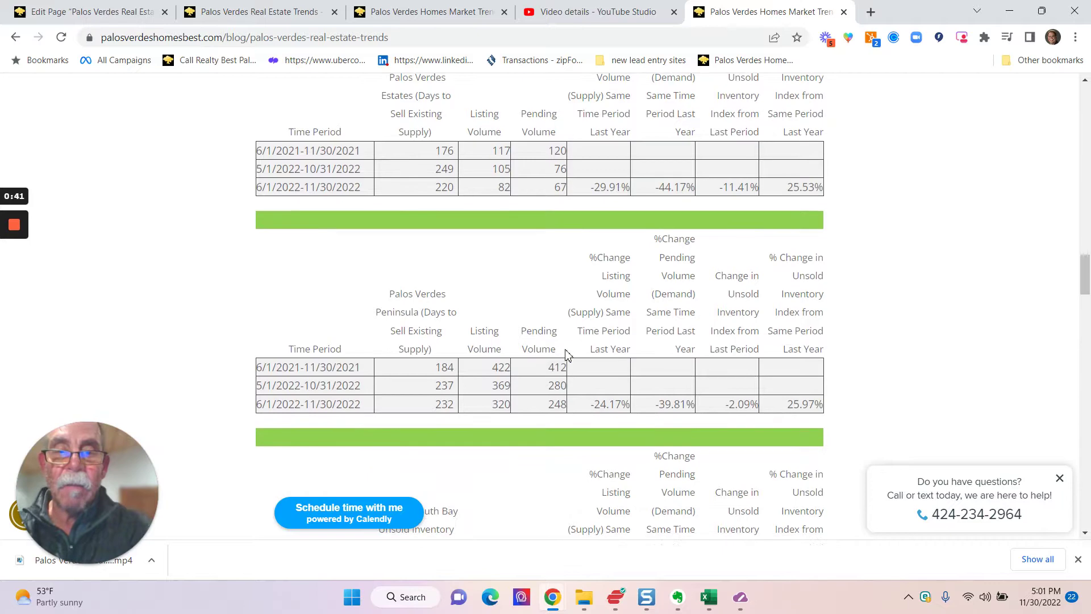
{"action": "scroll", "coordinate": [565, 357], "scroll_direction": "down", "scroll_amount": 1}
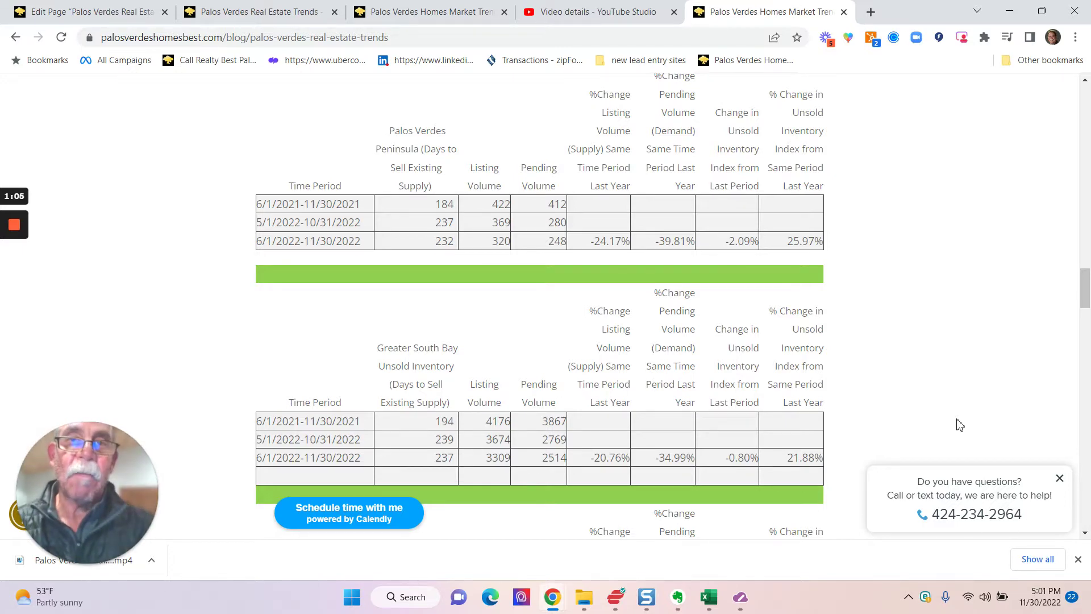
{"action": "scroll", "coordinate": [924, 436], "scroll_direction": "up", "scroll_amount": 6}
{"action": "scroll", "coordinate": [924, 443], "scroll_direction": "up", "scroll_amount": 4}
{"action": "scroll", "coordinate": [924, 445], "scroll_direction": "up", "scroll_amount": 8}
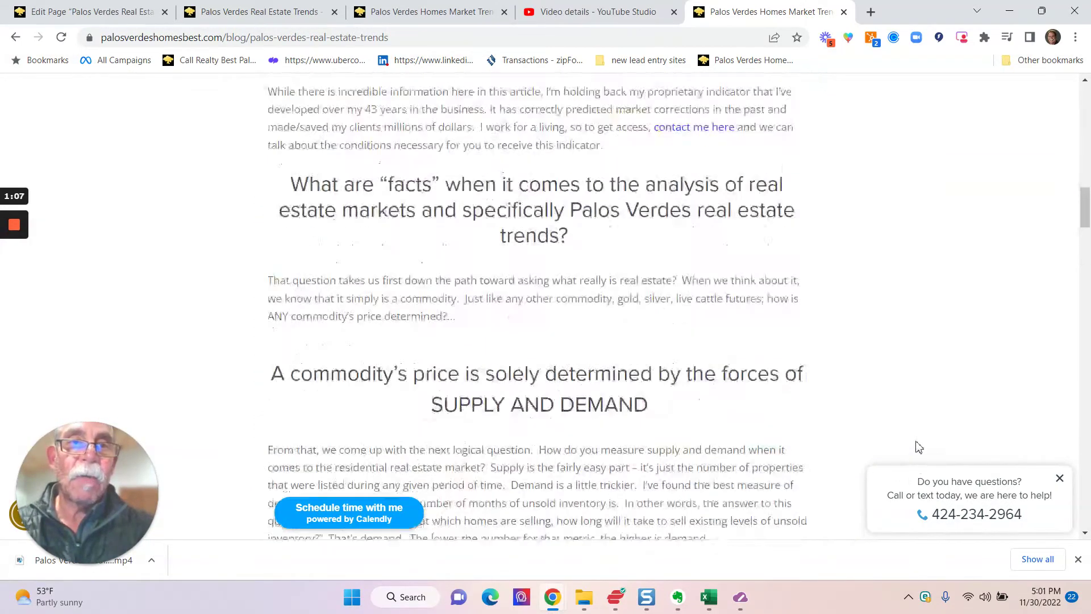
{"action": "scroll", "coordinate": [920, 426], "scroll_direction": "up", "scroll_amount": 8}
{"action": "scroll", "coordinate": [929, 392], "scroll_direction": "up", "scroll_amount": 8}
{"action": "scroll", "coordinate": [945, 354], "scroll_direction": "up", "scroll_amount": 5}
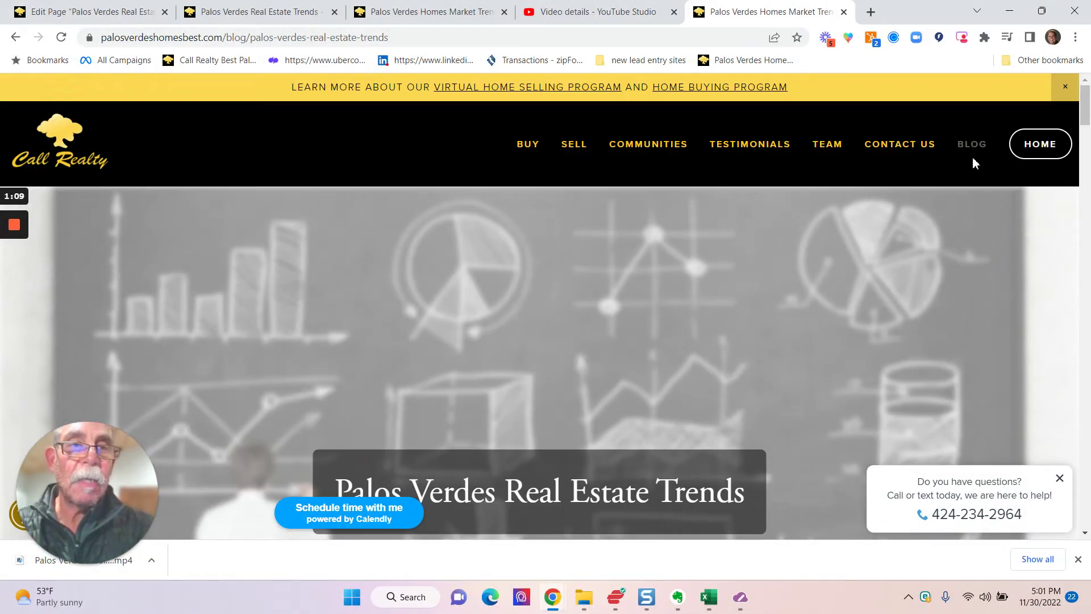
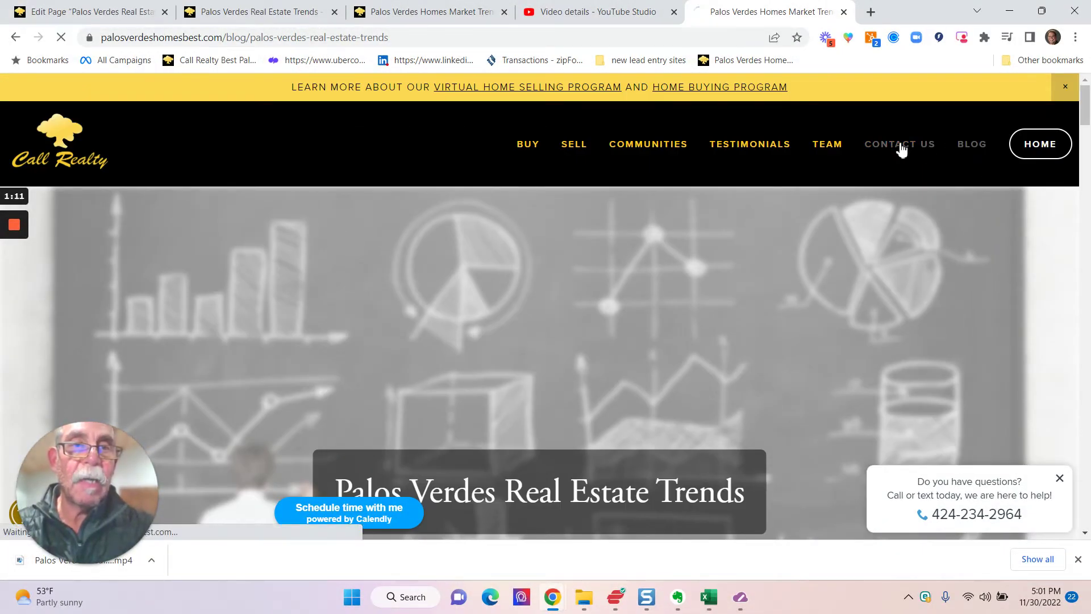
Go to the Contact Us page and open the empty Contact George form.
{"action": "left_click", "coordinate": [901, 146]}
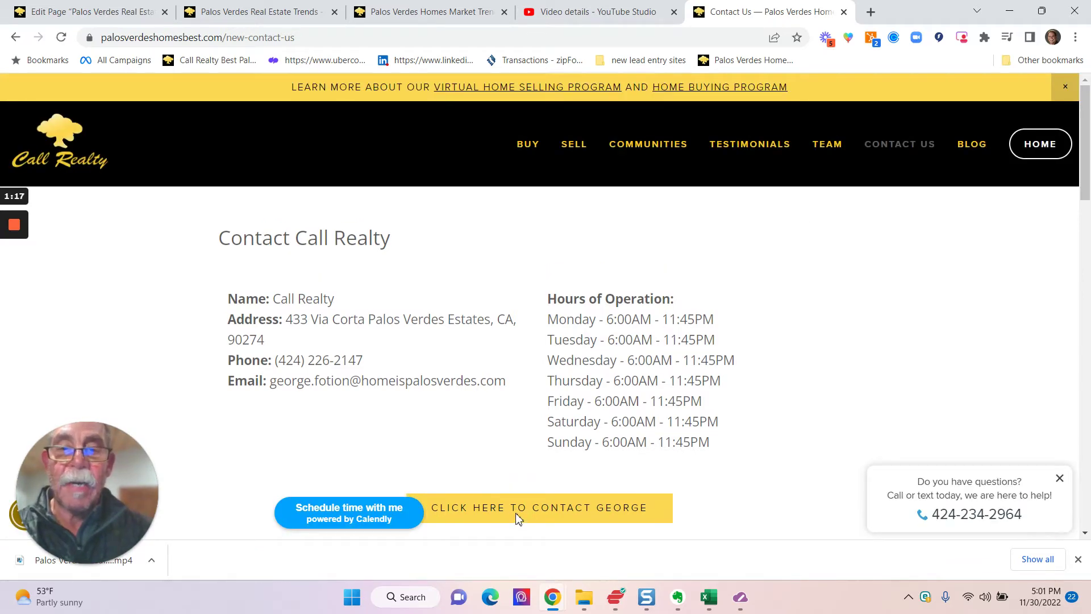
{"action": "scroll", "coordinate": [519, 504], "scroll_direction": "down", "scroll_amount": 2}
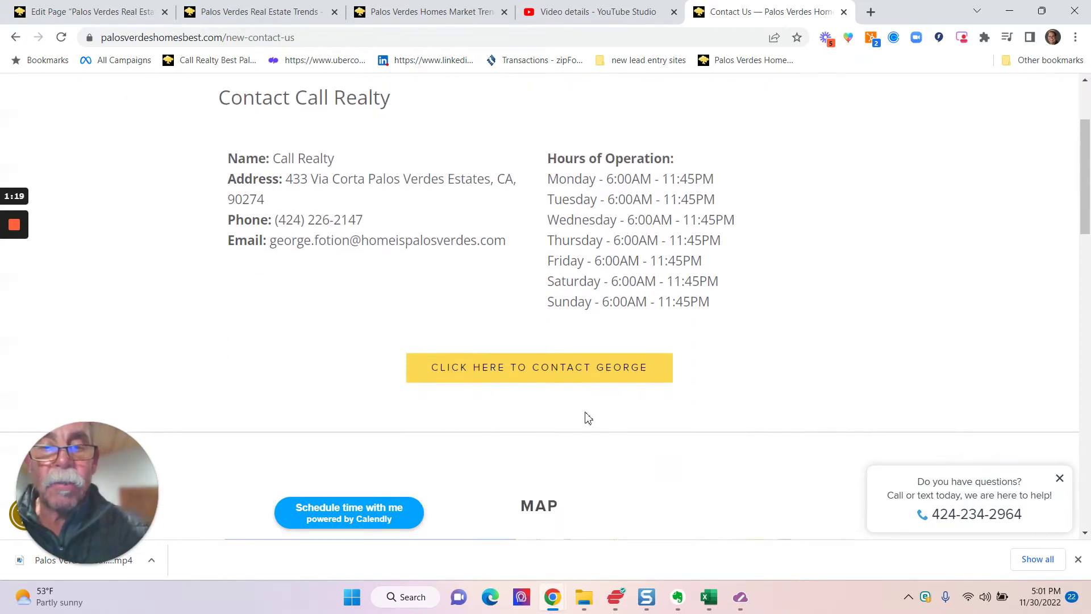
{"action": "left_click", "coordinate": [501, 367]}
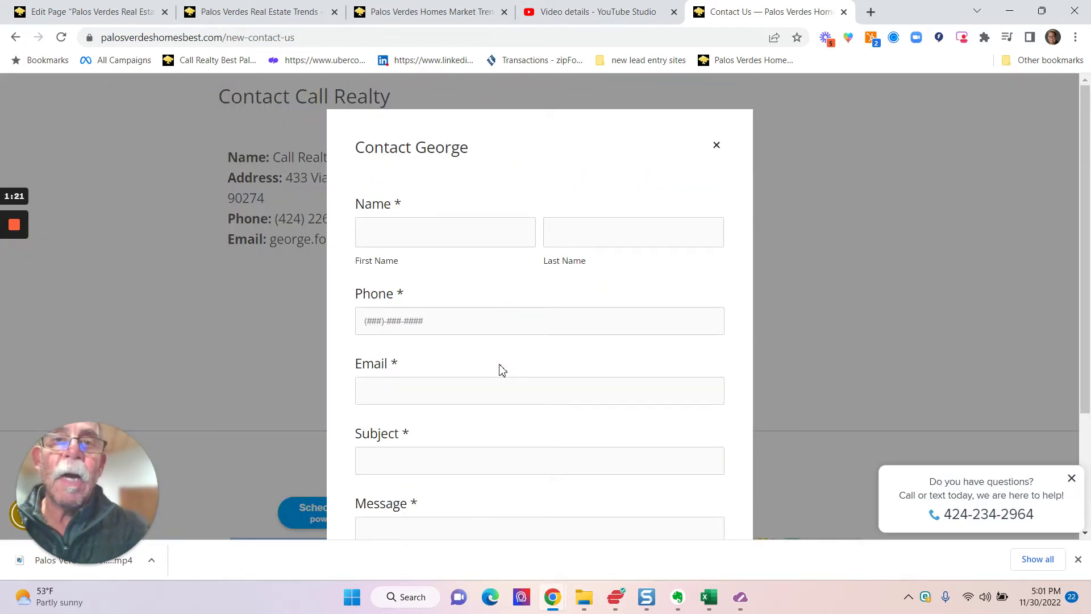